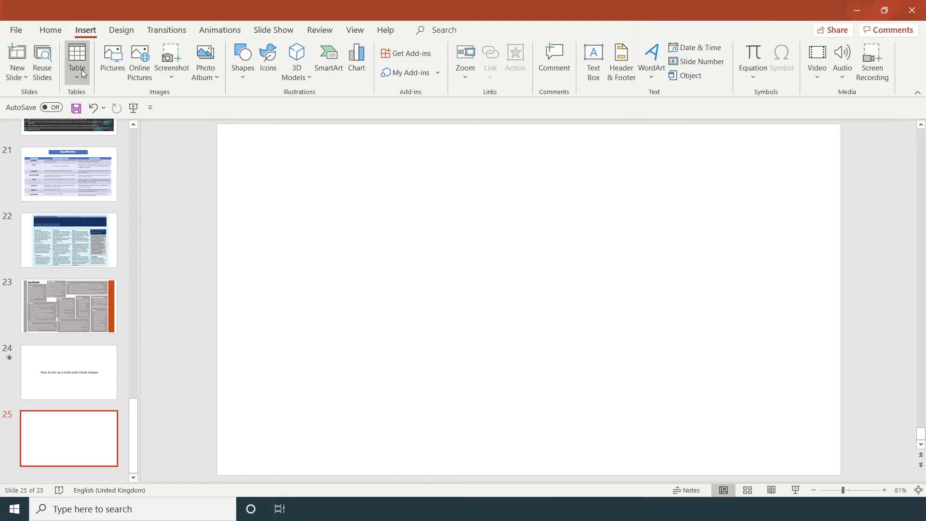
Step: Insert a 5-column by 3-row table, move it toward the slide centre, and extend it to five rows
{"action": "left_click", "coordinate": [81, 72]}
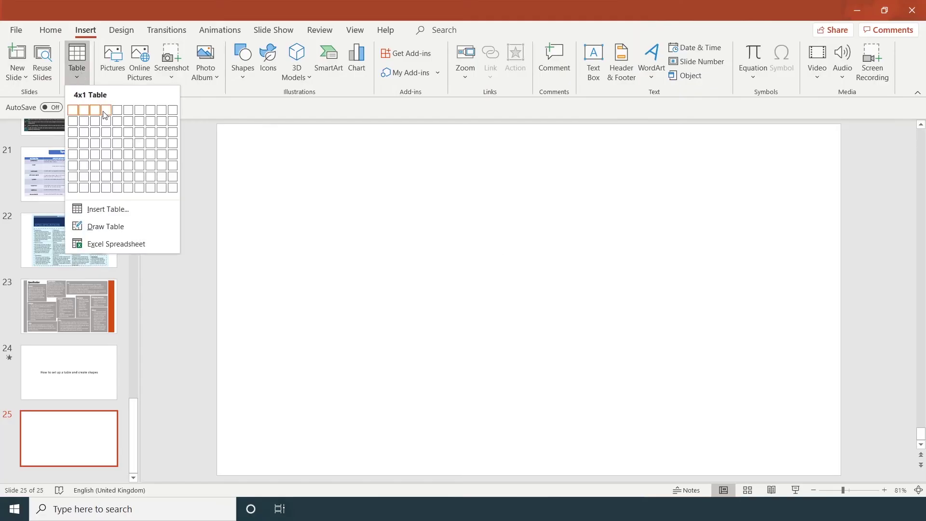
{"action": "left_click", "coordinate": [116, 132]}
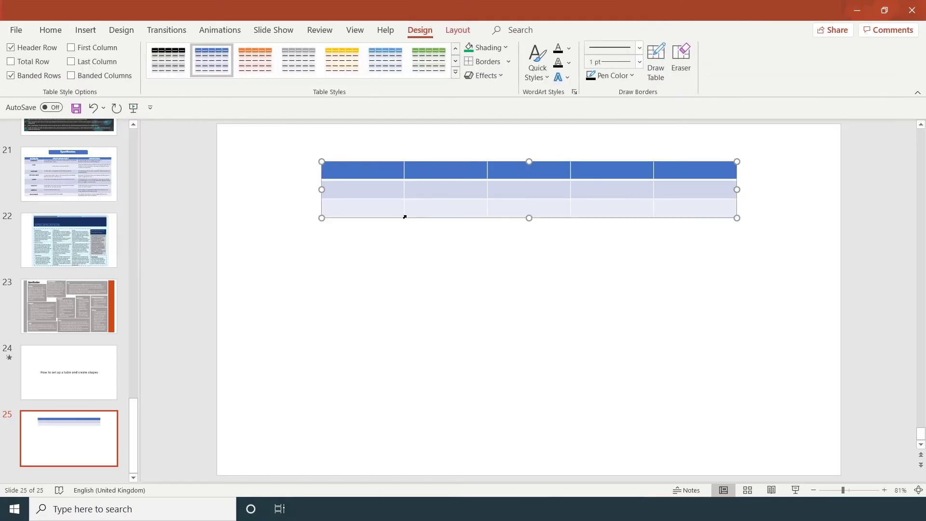
{"action": "left_click_drag", "start_coordinate": [413, 218], "coordinate": [412, 255]}
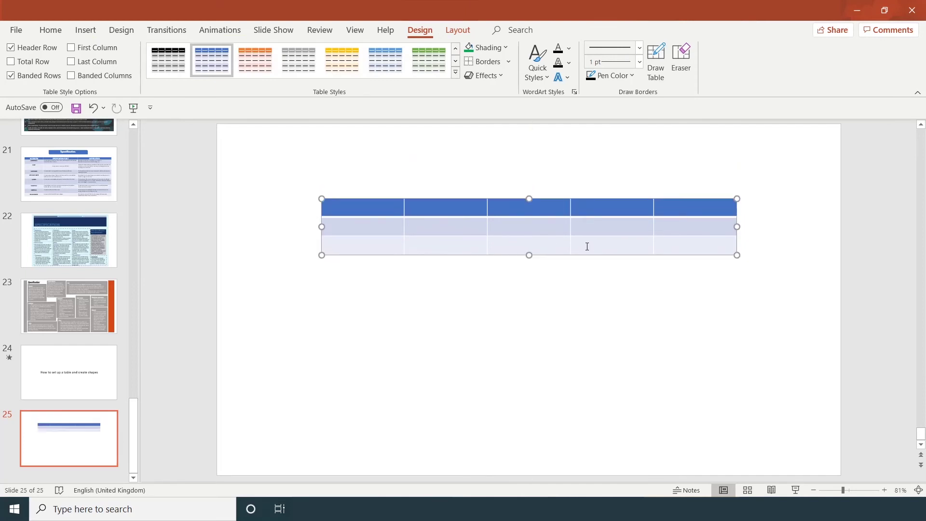
{"action": "left_click", "coordinate": [675, 244]}
{"action": "key", "text": "Tab"}
{"action": "key", "text": "Tab"}
{"action": "key", "text": "Tab"}
{"action": "key", "text": "Tab"}
{"action": "key", "text": "Tab"}
{"action": "key", "text": "Tab"}
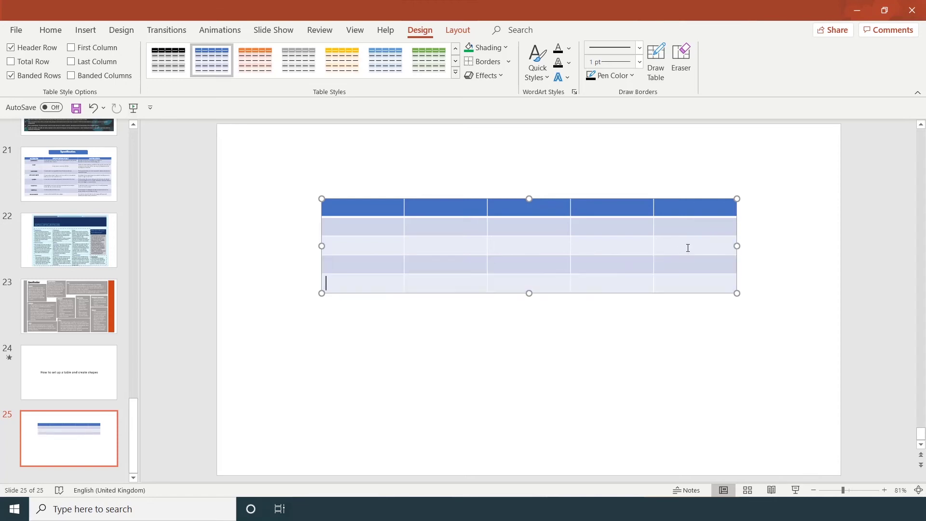
{"action": "key", "text": "Tab"}
{"action": "key", "text": "Tab"}
Step: Add a sixth row below the table's bottom row
{"action": "right_click", "coordinate": [707, 246]}
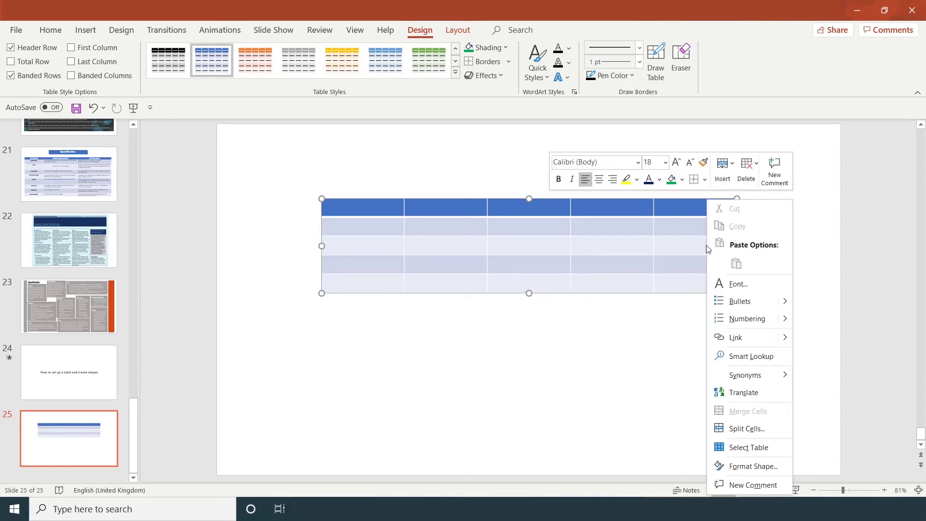
{"action": "left_click", "coordinate": [723, 171]}
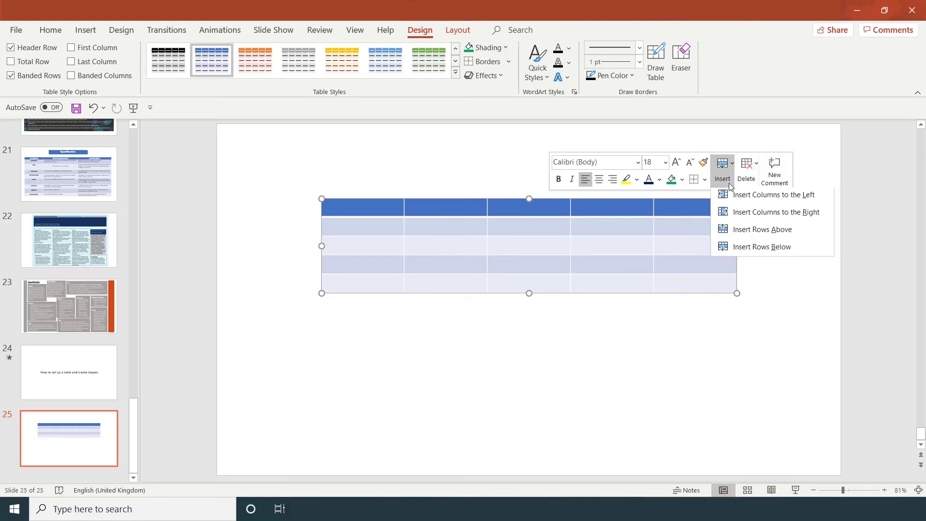
{"action": "left_click", "coordinate": [762, 249]}
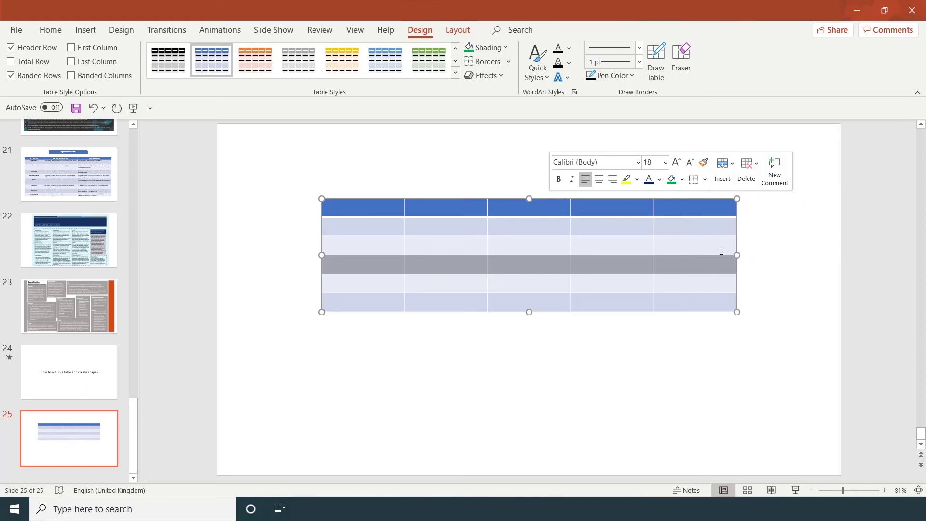
Step: Add a sixth column on the right side of the table
{"action": "right_click", "coordinate": [703, 261]}
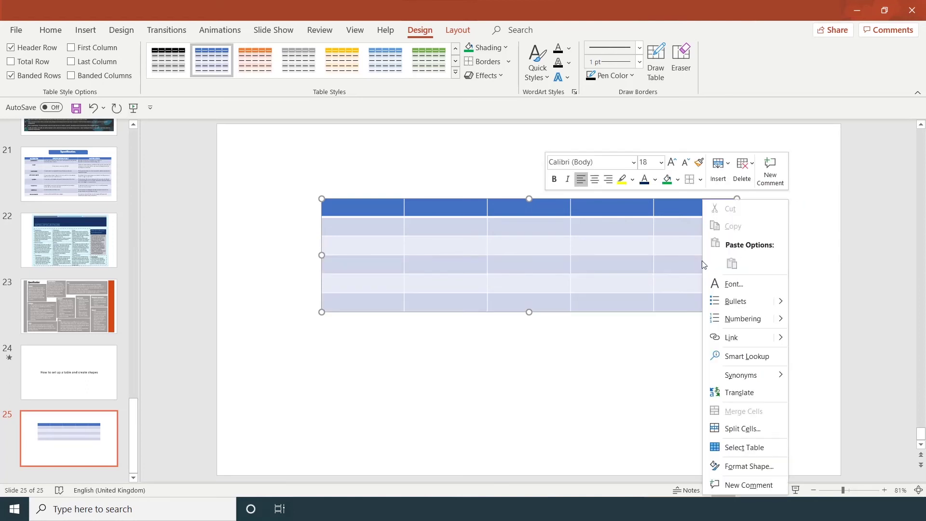
{"action": "left_click", "coordinate": [719, 167]}
{"action": "left_click", "coordinate": [772, 216]}
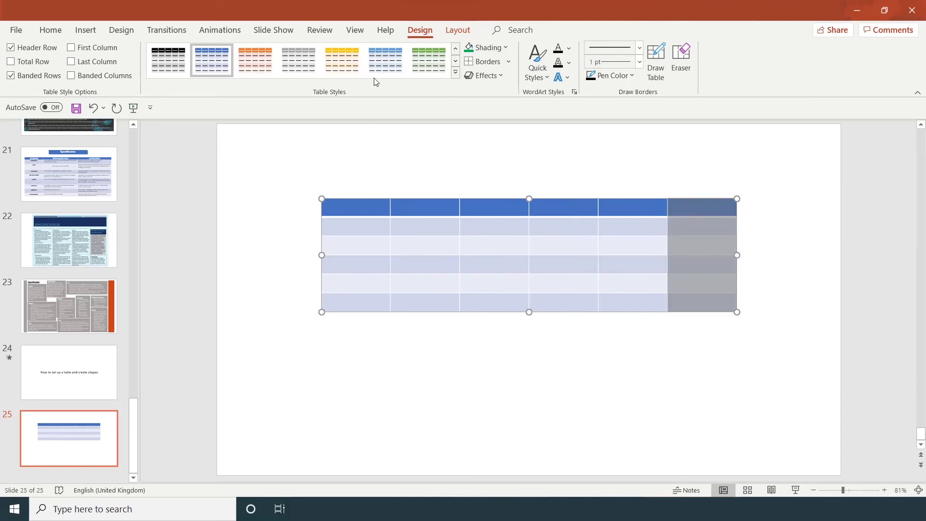
Step: Switch the table to the plain black Table Grid style
{"action": "left_click", "coordinate": [341, 60]}
{"action": "left_click", "coordinate": [373, 211]}
{"action": "mouse_move", "coordinate": [373, 212]}
{"action": "left_mouse_down"}
{"action": "mouse_move", "coordinate": [363, 207]}
{"action": "mouse_move", "coordinate": [678, 203]}
{"action": "left_mouse_up"}
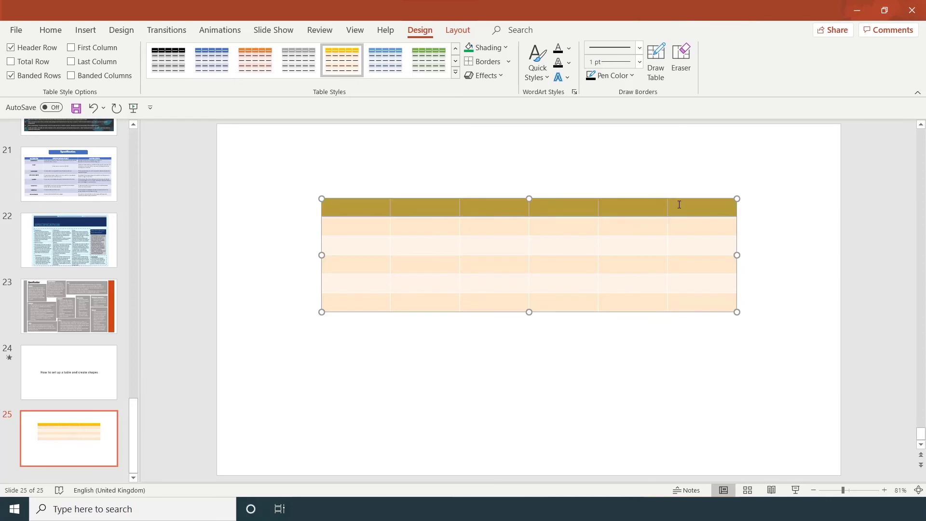
{"action": "left_click", "coordinate": [455, 73]}
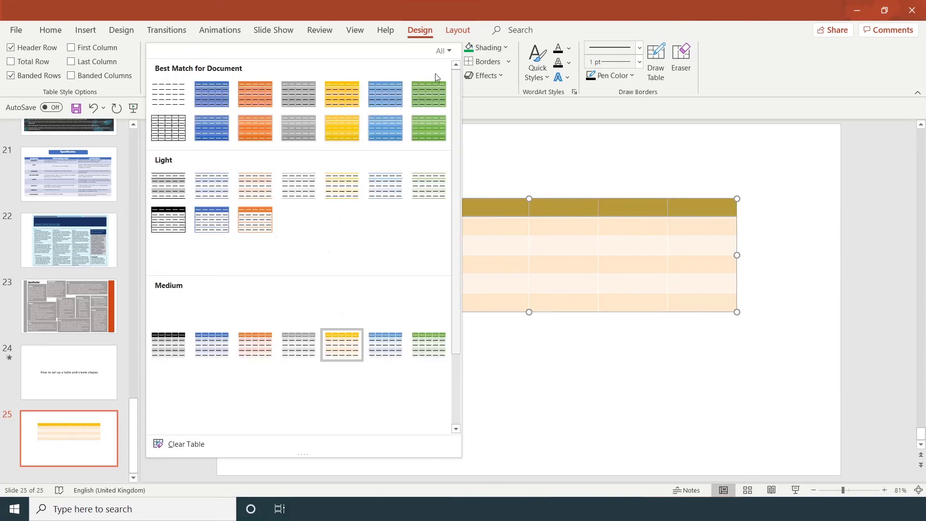
{"action": "left_click", "coordinate": [168, 127]}
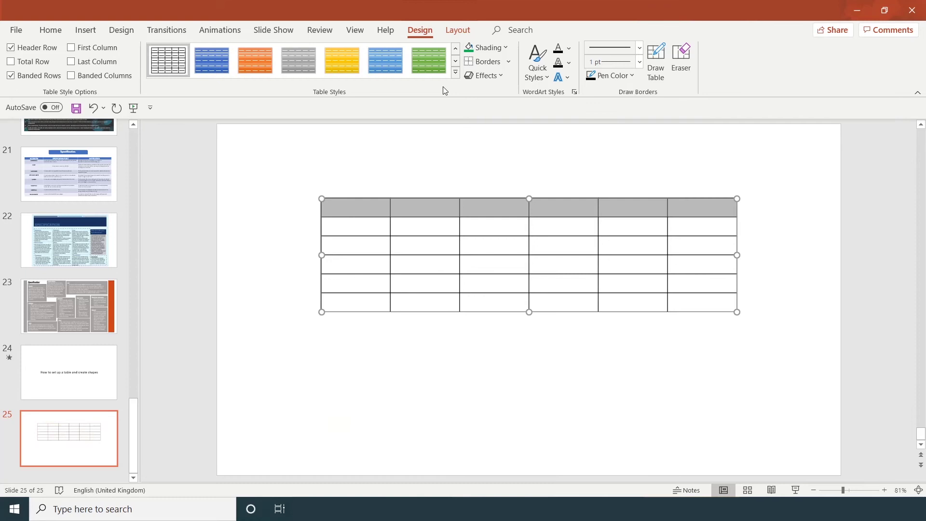
Step: Shade the table's header row orange
{"action": "left_click", "coordinate": [477, 47]}
{"action": "left_click", "coordinate": [504, 50]}
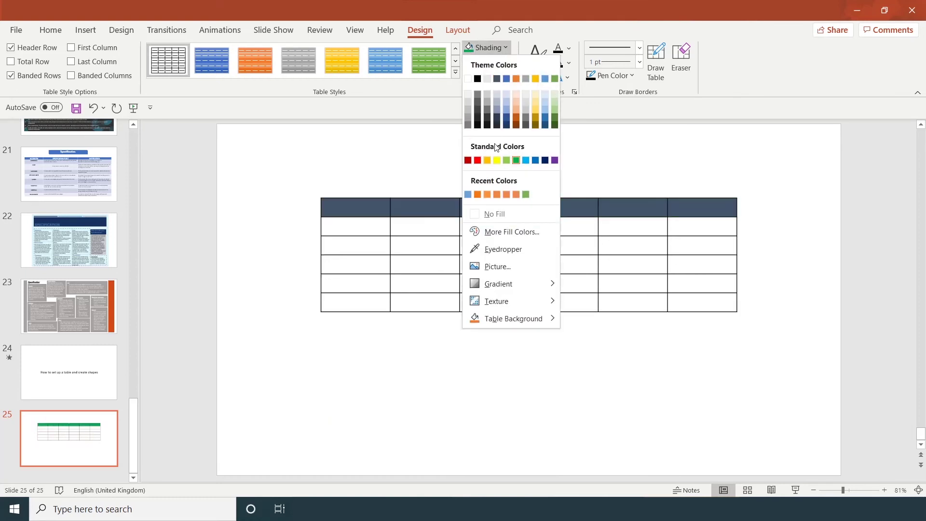
{"action": "left_click", "coordinate": [487, 161]}
Step: Move the table higher up on the slide
{"action": "left_click", "coordinate": [321, 183]}
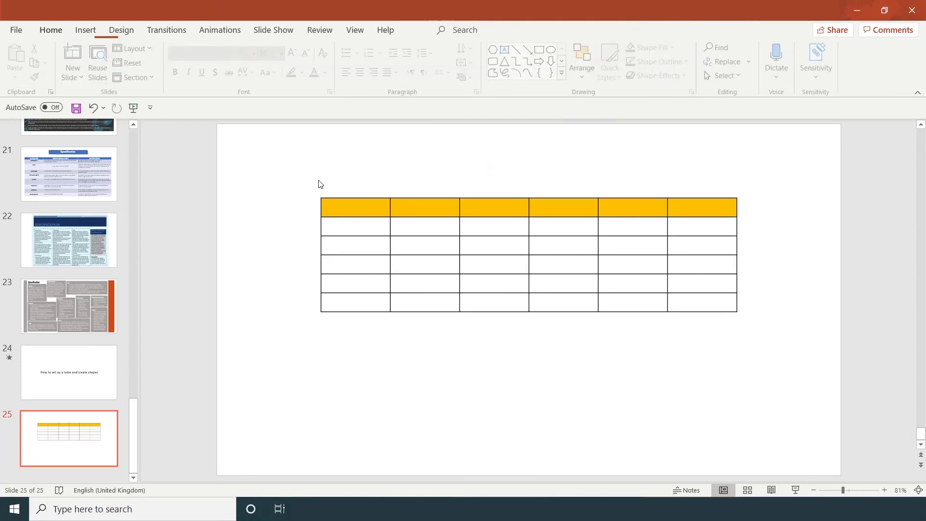
{"action": "left_click_drag", "start_coordinate": [362, 200], "coordinate": [366, 168]}
{"action": "left_click", "coordinate": [312, 230]}
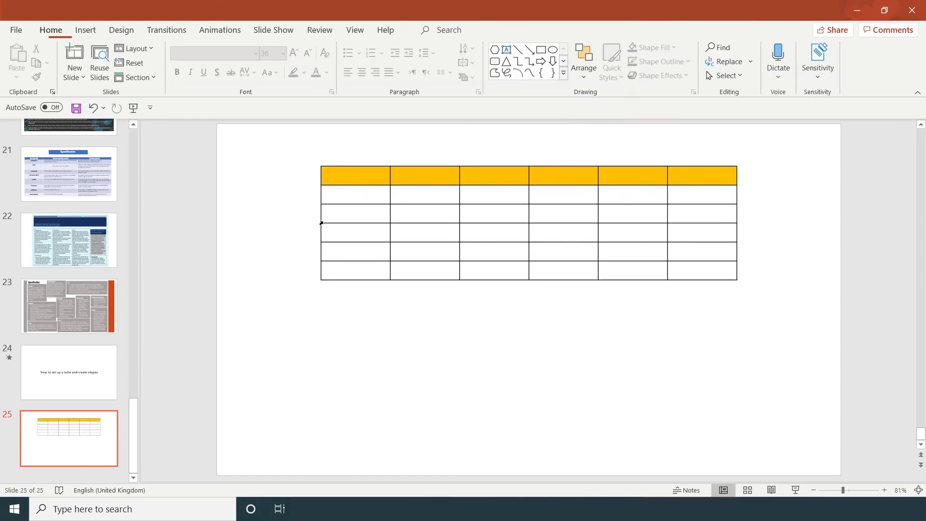
{"action": "left_click", "coordinate": [86, 31]}
Step: Draw a hexagon below the table
{"action": "left_click", "coordinate": [243, 61]}
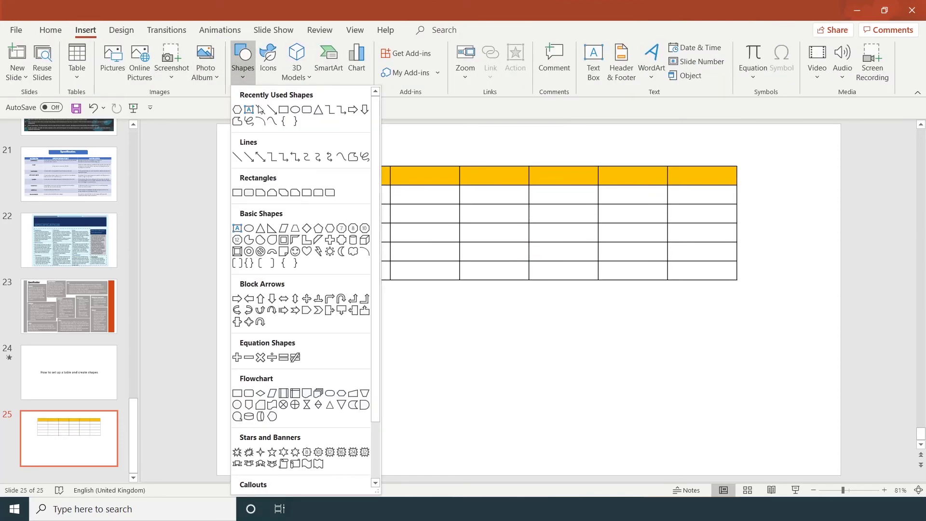
{"action": "left_click", "coordinate": [330, 228]}
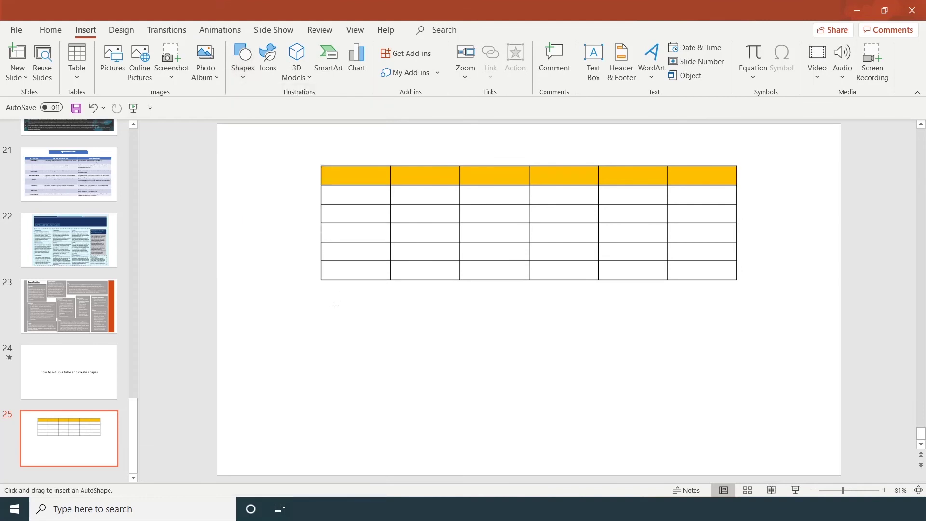
{"action": "left_click_drag", "start_coordinate": [334, 308], "coordinate": [487, 428]}
Step: Type the label 'It must have' inside the hexagon
{"action": "right_click", "coordinate": [436, 372]}
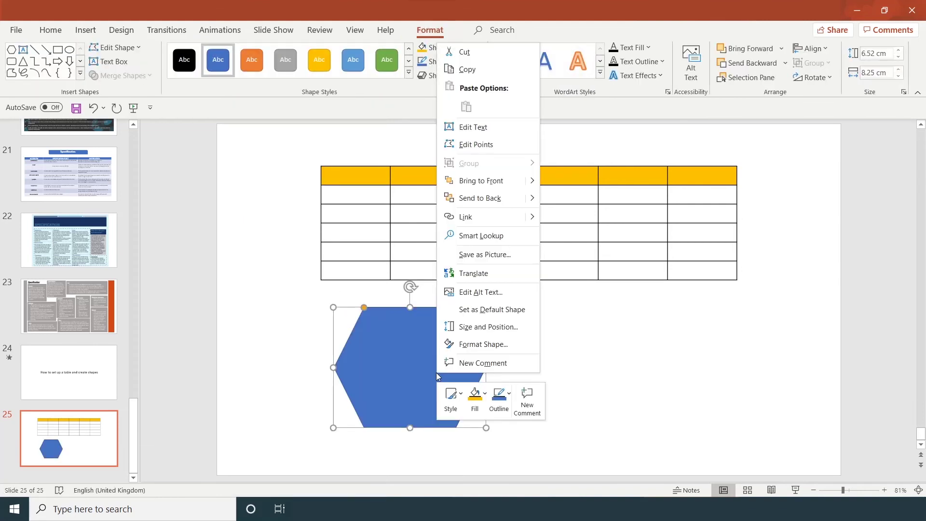
{"action": "left_click", "coordinate": [467, 129]}
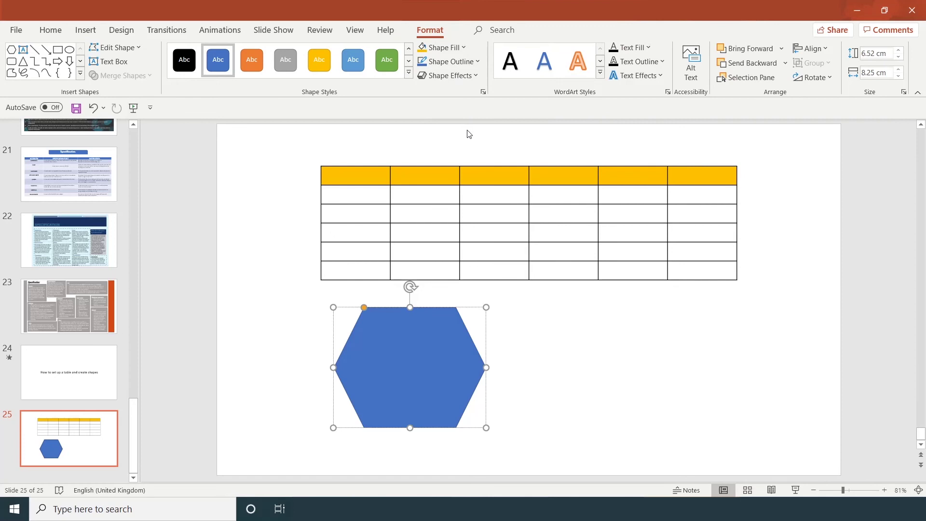
{"action": "type", "text": "It must h"}
{"action": "key", "text": "BackSpace"}
{"action": "type", "text": "t have"}
Step: Shift the hexagon slightly to the left
{"action": "left_click", "coordinate": [522, 322]}
{"action": "left_click", "coordinate": [452, 372]}
{"action": "left_click_drag", "start_coordinate": [452, 372], "coordinate": [435, 372]}
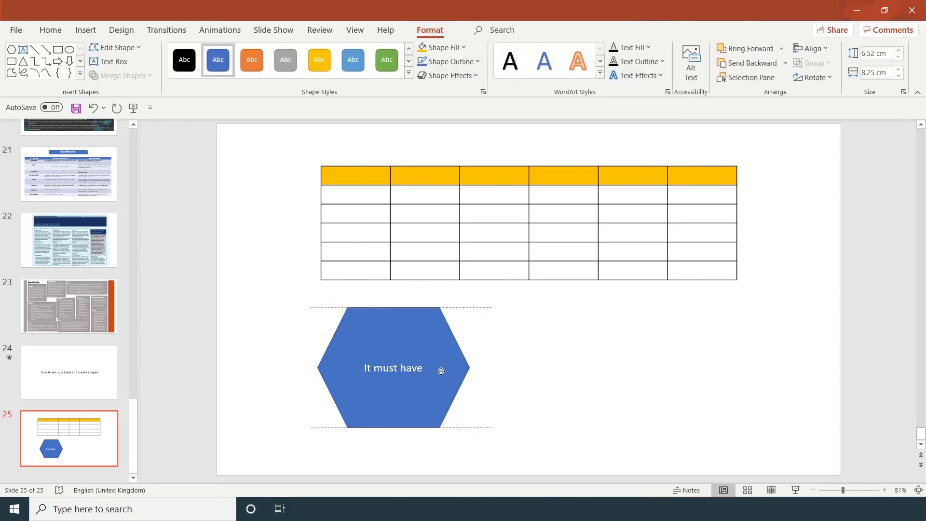
Step: Give the hexagon a green outline with 6 pt weight
{"action": "left_click", "coordinate": [448, 61]}
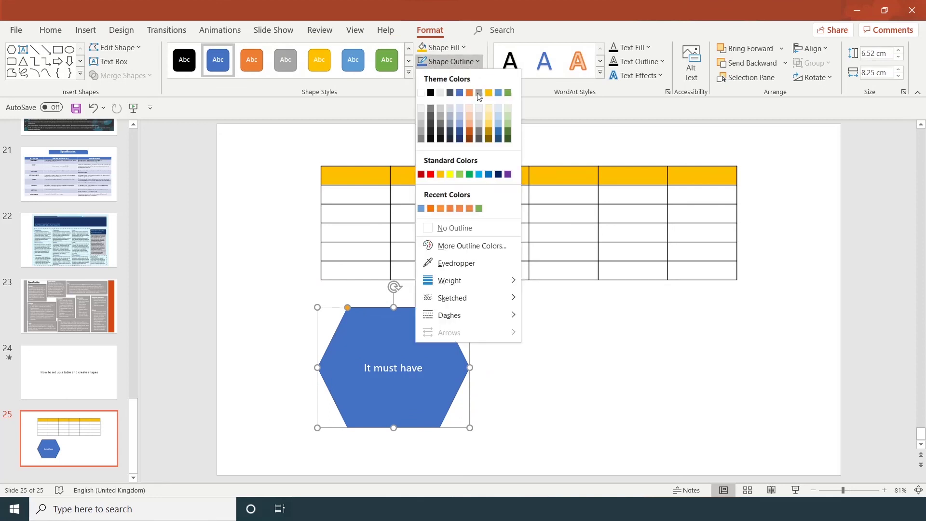
{"action": "left_click", "coordinate": [479, 208]}
{"action": "left_click", "coordinate": [475, 62]}
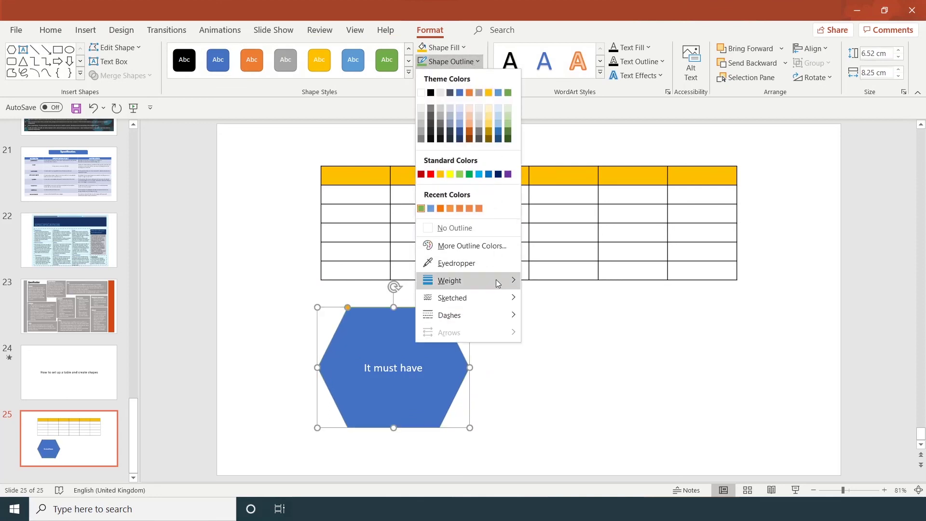
{"action": "mouse_move", "coordinate": [500, 281]}
{"action": "left_click", "coordinate": [581, 401]}
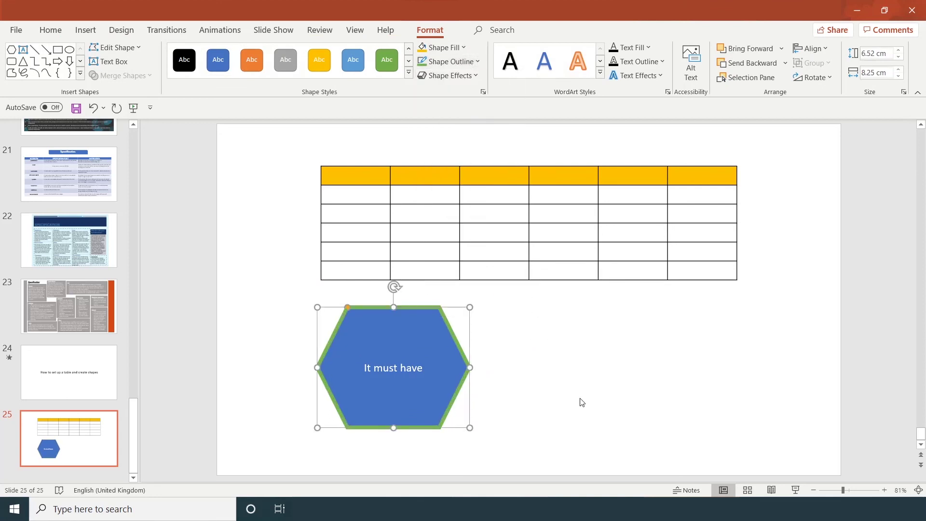
Step: Undo the hexagon's accidental move and bring up its shortcut menu
{"action": "right_click", "coordinate": [450, 380]}
{"action": "left_click", "coordinate": [418, 338]}
{"action": "right_click", "coordinate": [419, 338]}
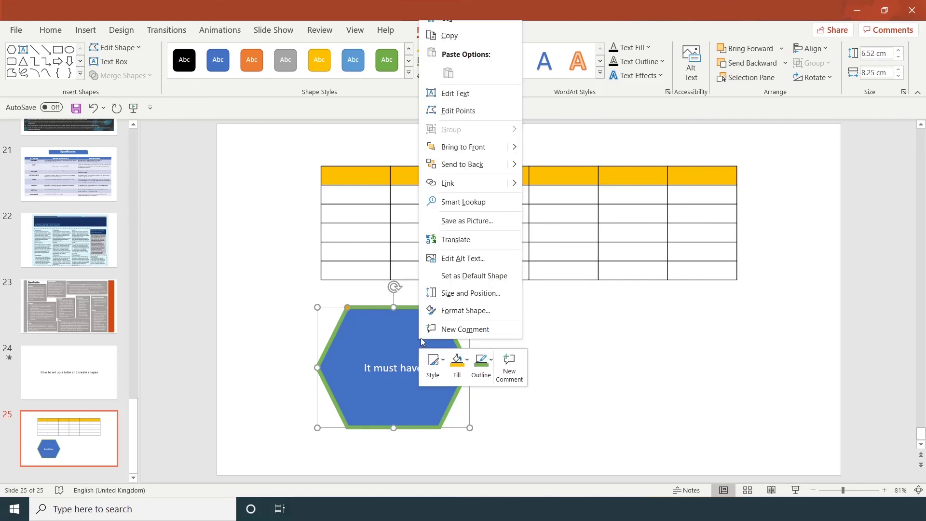
Step: Fill the hexagon with a parchment-like texture after trying pattern and gradient fills
{"action": "left_click", "coordinate": [455, 311]}
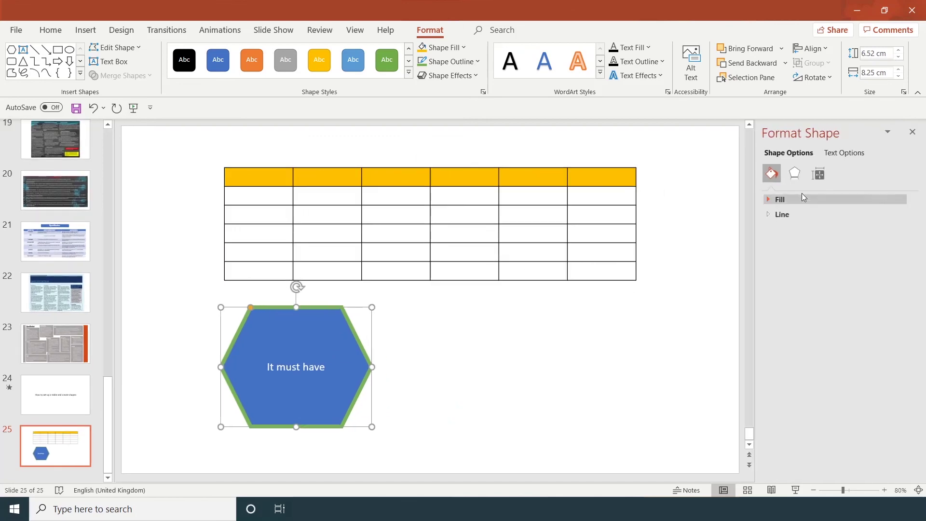
{"action": "left_click", "coordinate": [803, 196]}
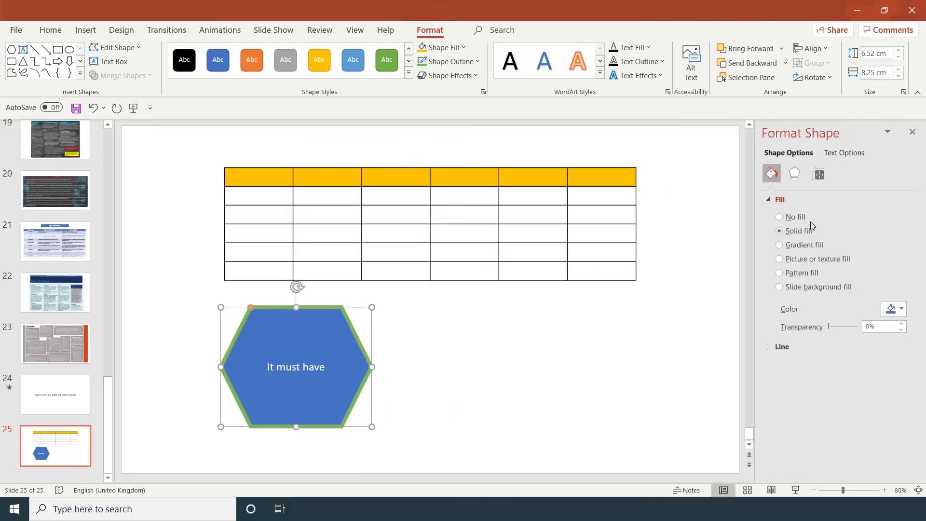
{"action": "left_click", "coordinate": [779, 273]}
{"action": "left_click", "coordinate": [840, 336]}
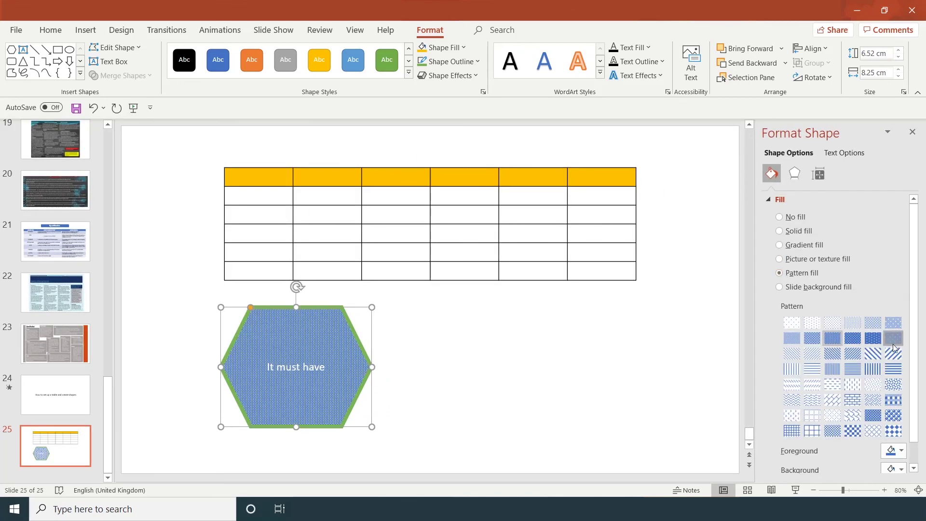
{"action": "left_click", "coordinate": [893, 338]}
{"action": "left_click", "coordinate": [894, 384]}
{"action": "left_click", "coordinate": [779, 245]}
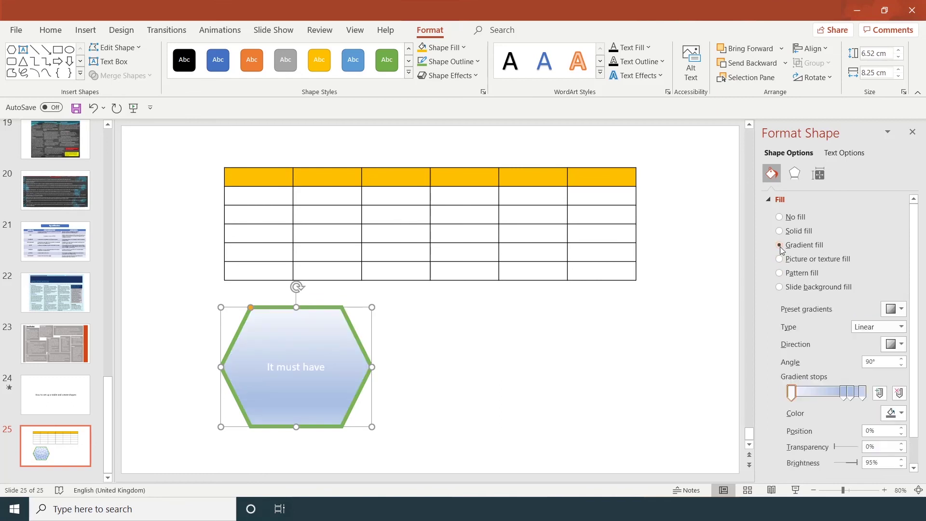
{"action": "left_click", "coordinate": [780, 259]}
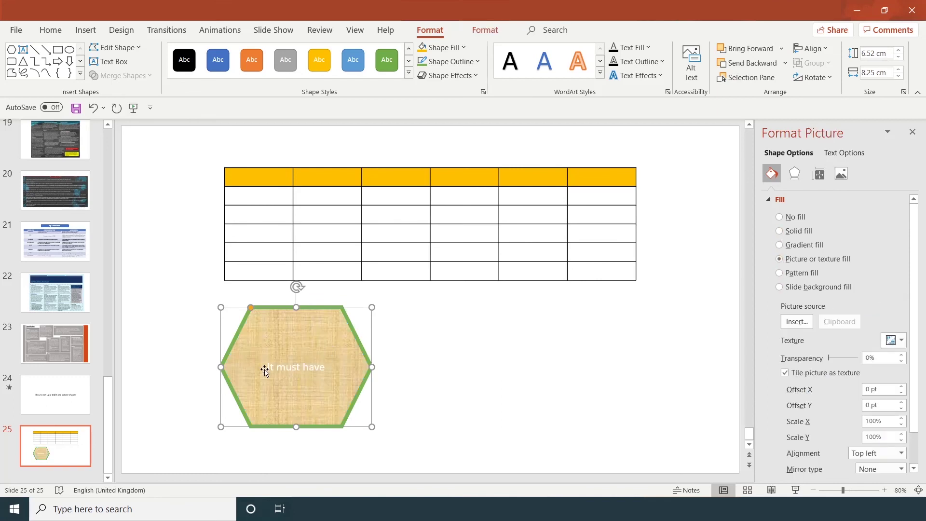
Step: Enlarge the 'It must have' label text to font size 28
{"action": "left_click_drag", "start_coordinate": [266, 368], "coordinate": [361, 369]}
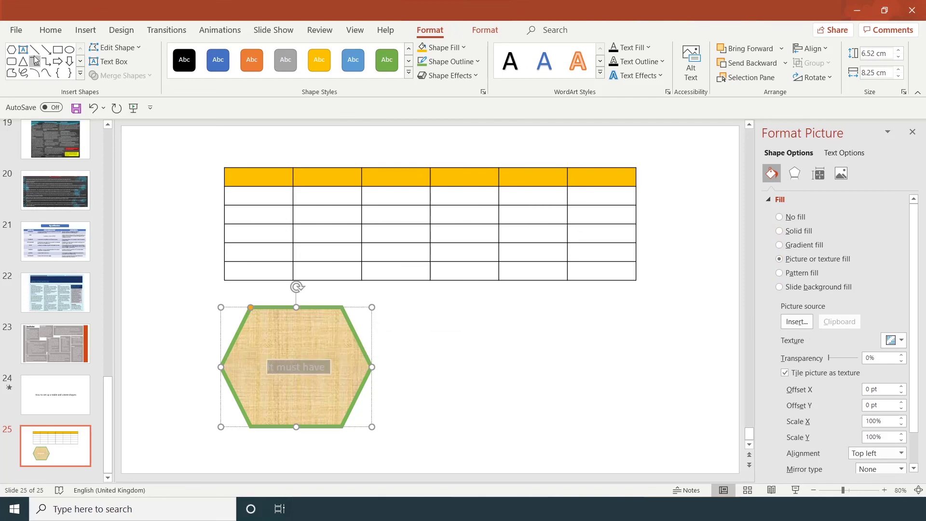
{"action": "left_click", "coordinate": [86, 32]}
{"action": "left_click", "coordinate": [50, 30]}
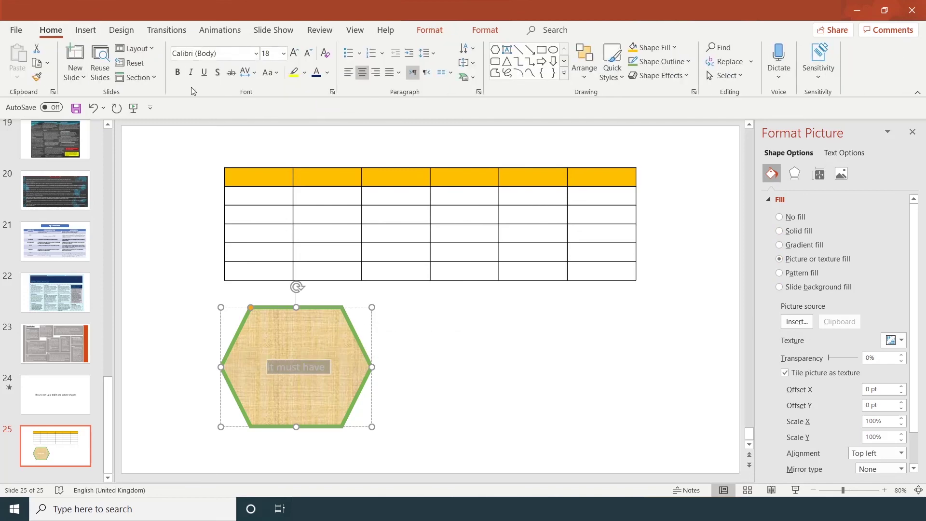
{"action": "left_click", "coordinate": [294, 53]}
{"action": "double_click", "coordinate": [295, 54]}
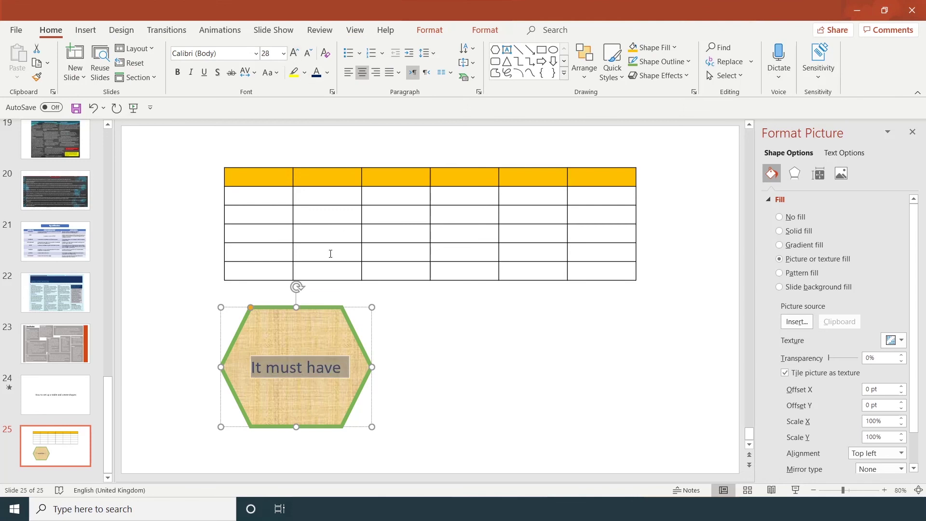
{"action": "left_click", "coordinate": [411, 335]}
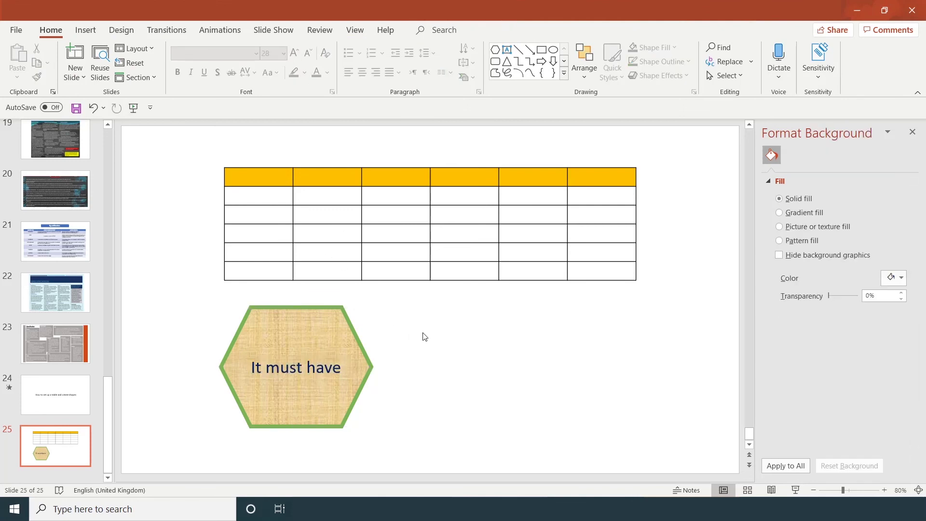